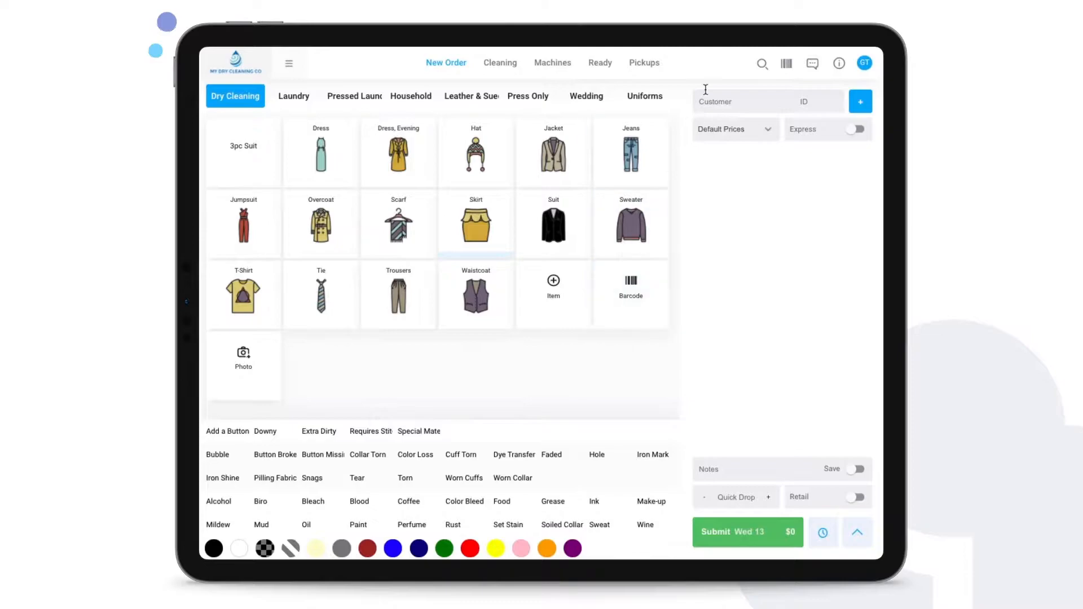
Start a new dry-cleaning order for customer Albert Einstein containing two suits
click(705, 97)
text(ein)
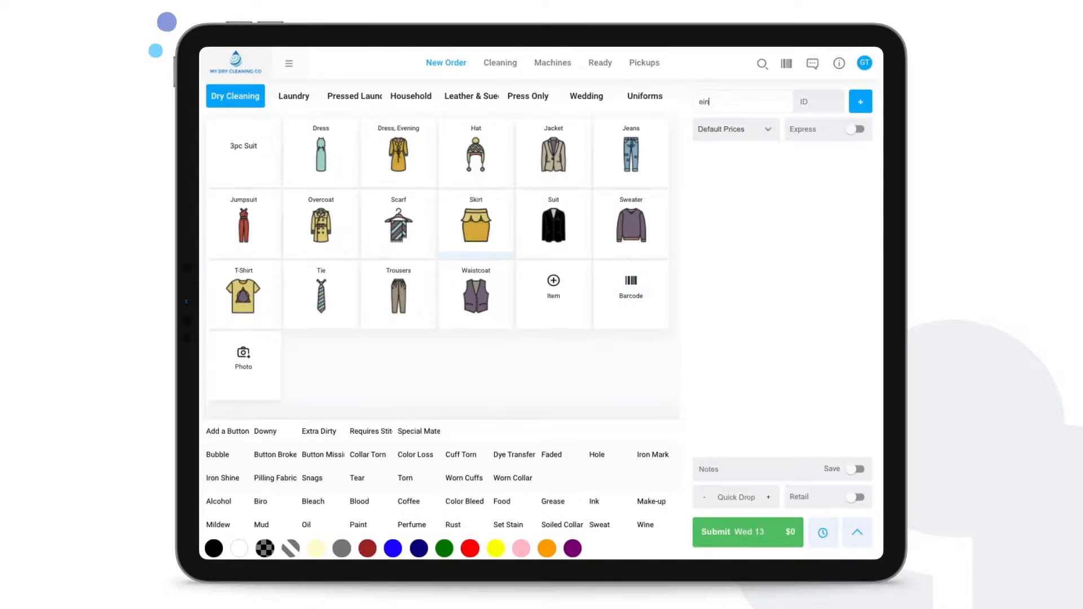
click(730, 118)
click(553, 225)
click(554, 226)
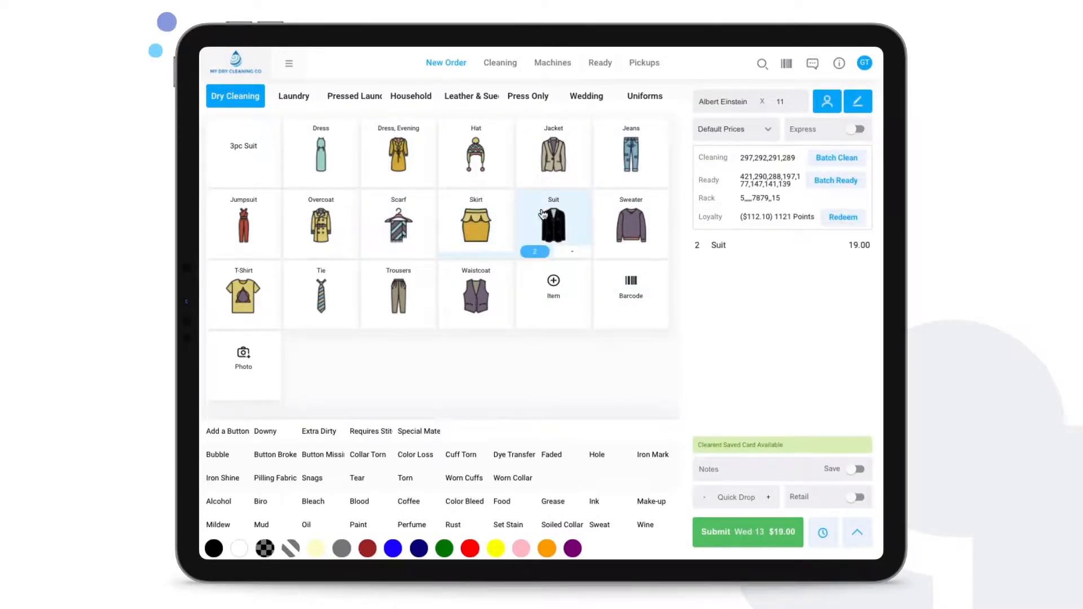
Submit the order with Invoice as the payment method
click(732, 540)
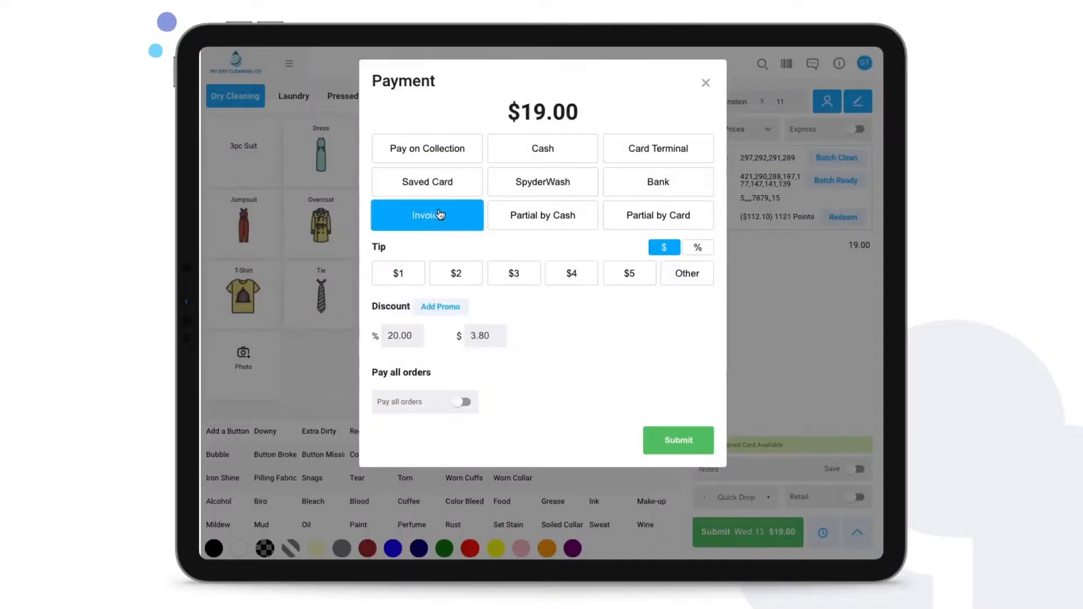
click(445, 225)
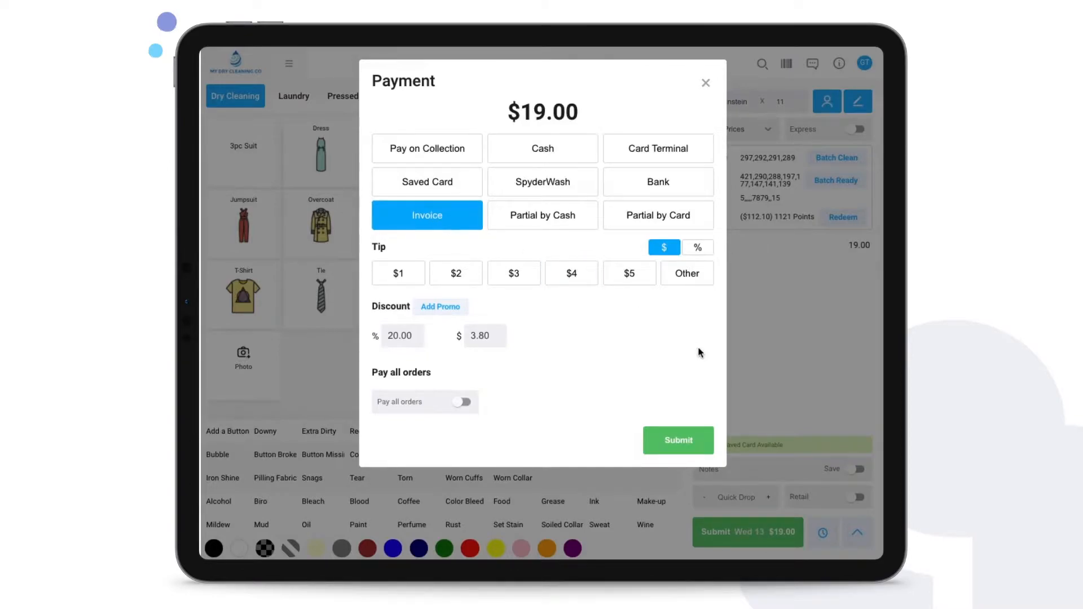
click(686, 441)
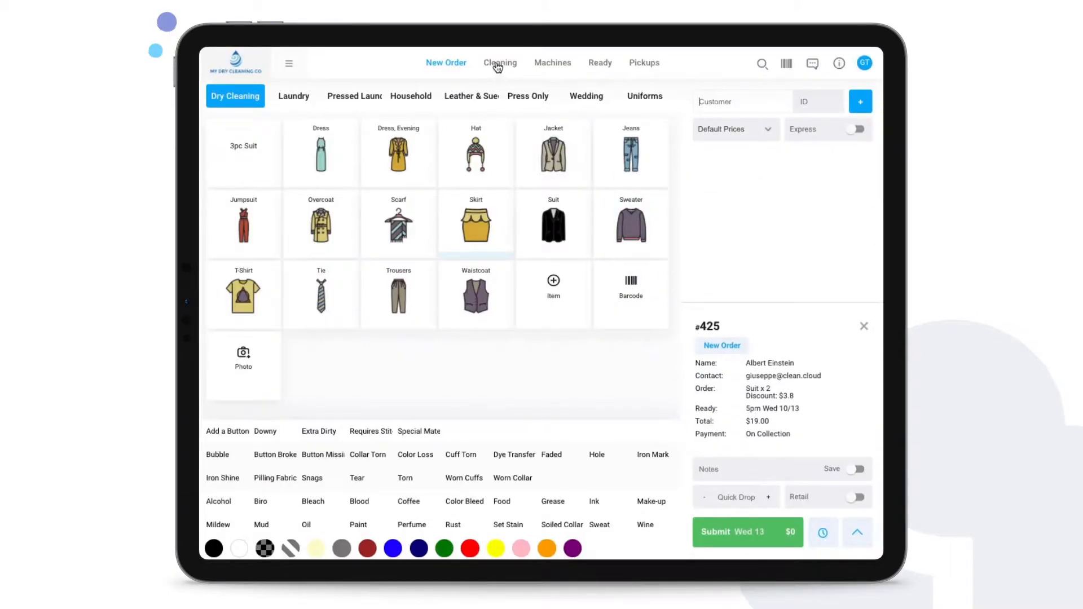
Mark the new two-suit order as cleaned without a rack location and open the list of ready orders
click(498, 66)
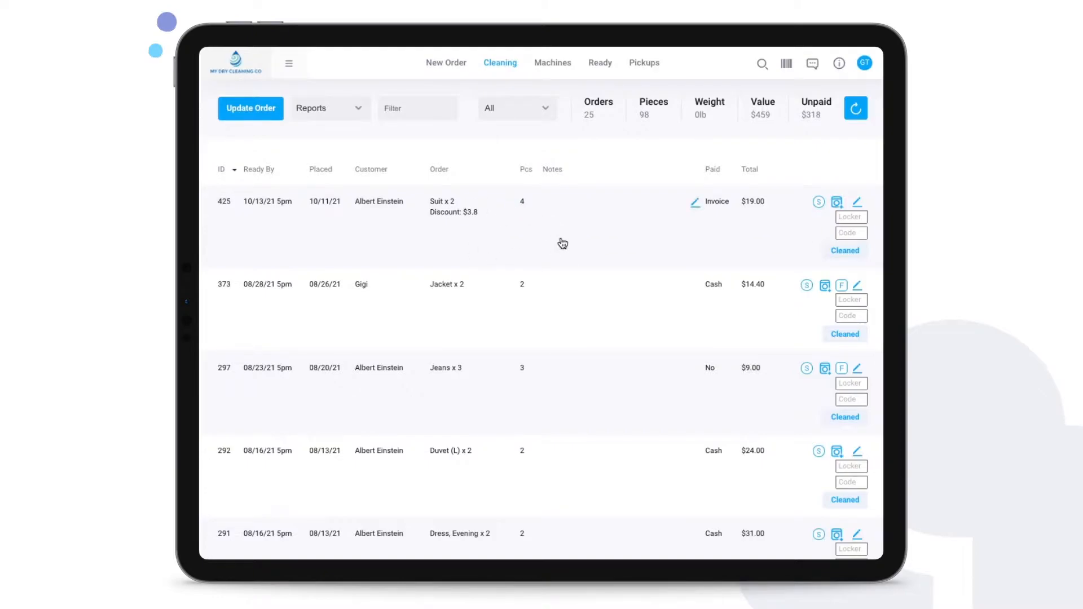
click(849, 252)
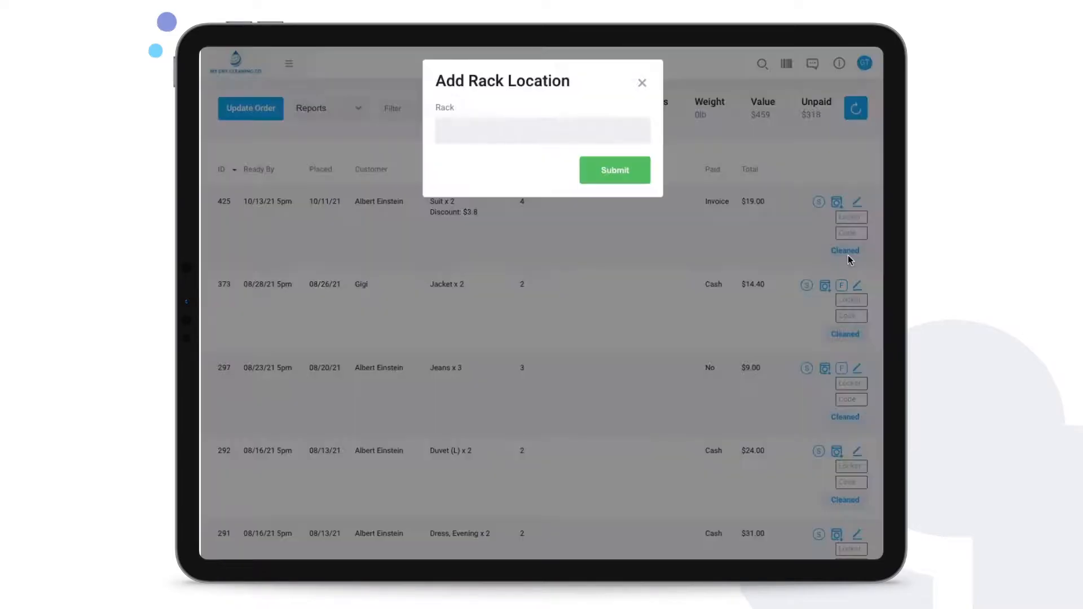
click(587, 171)
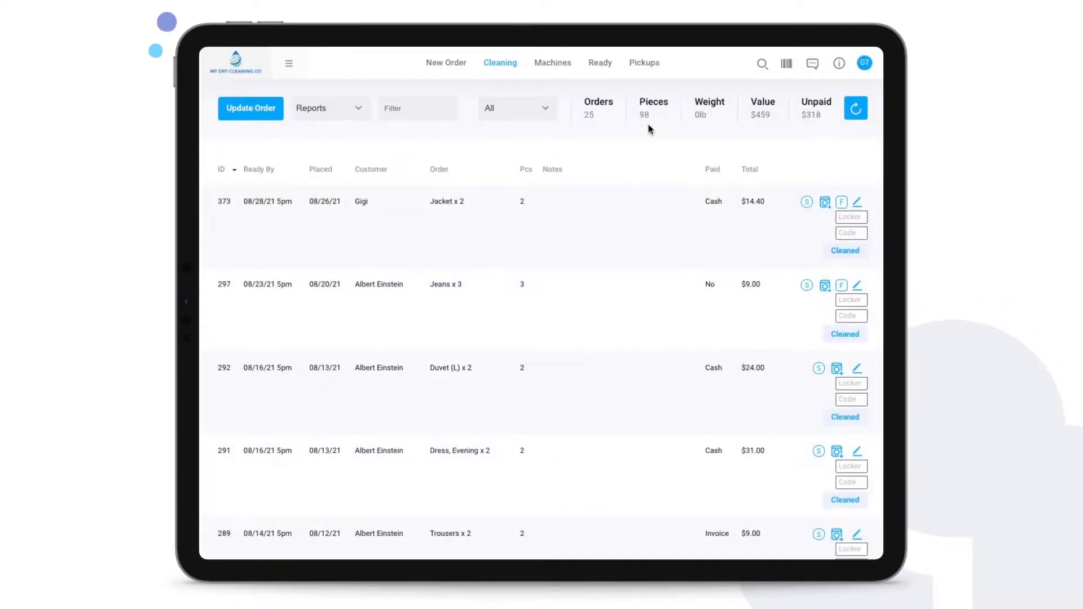
click(594, 66)
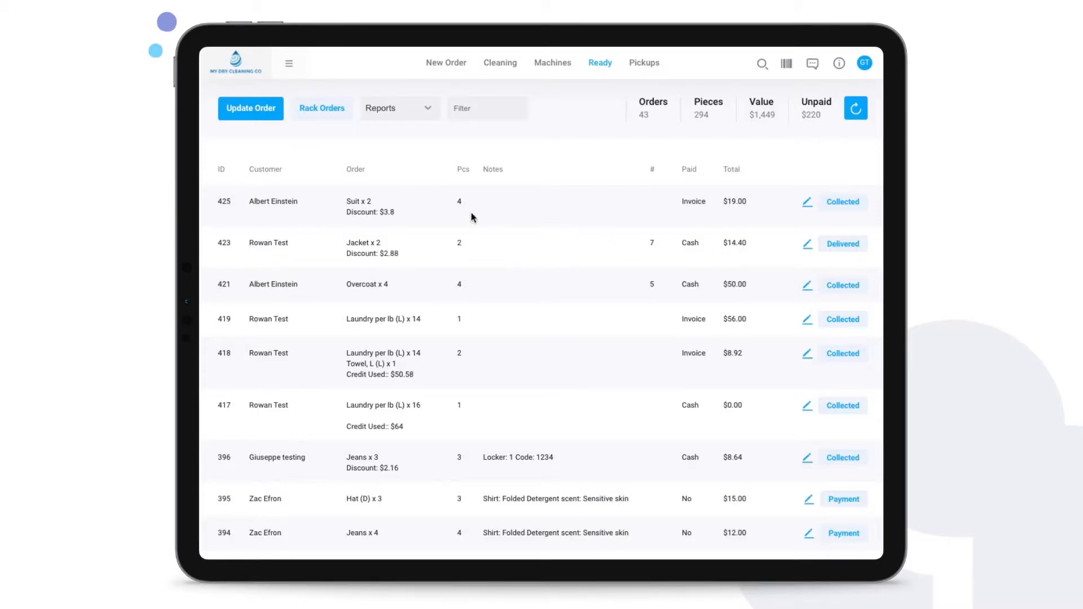
Open the invoices page and view the paid and the repeating invoices
click(289, 67)
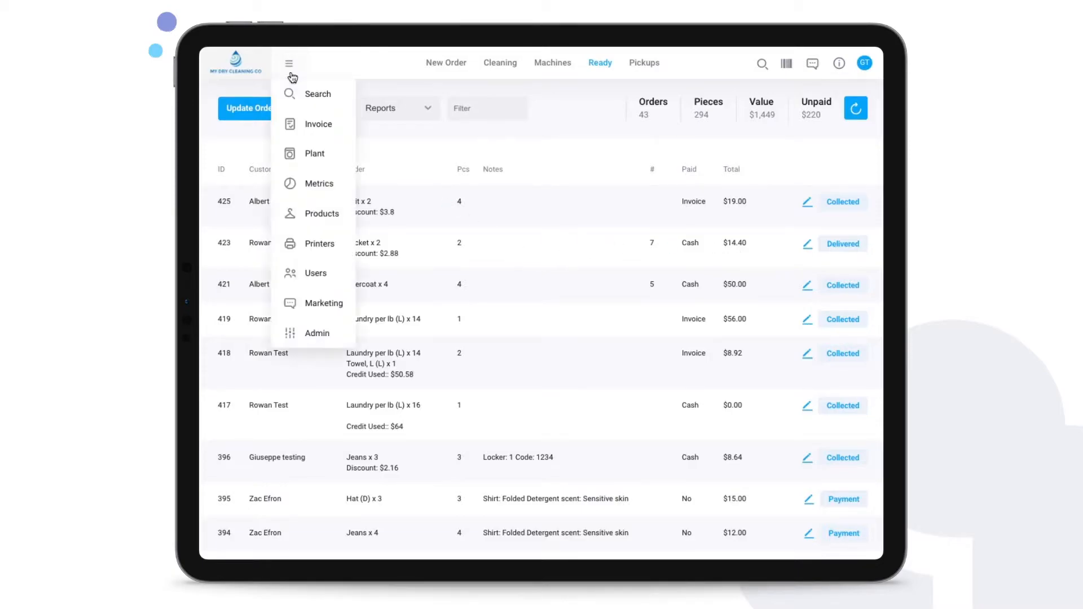
click(340, 134)
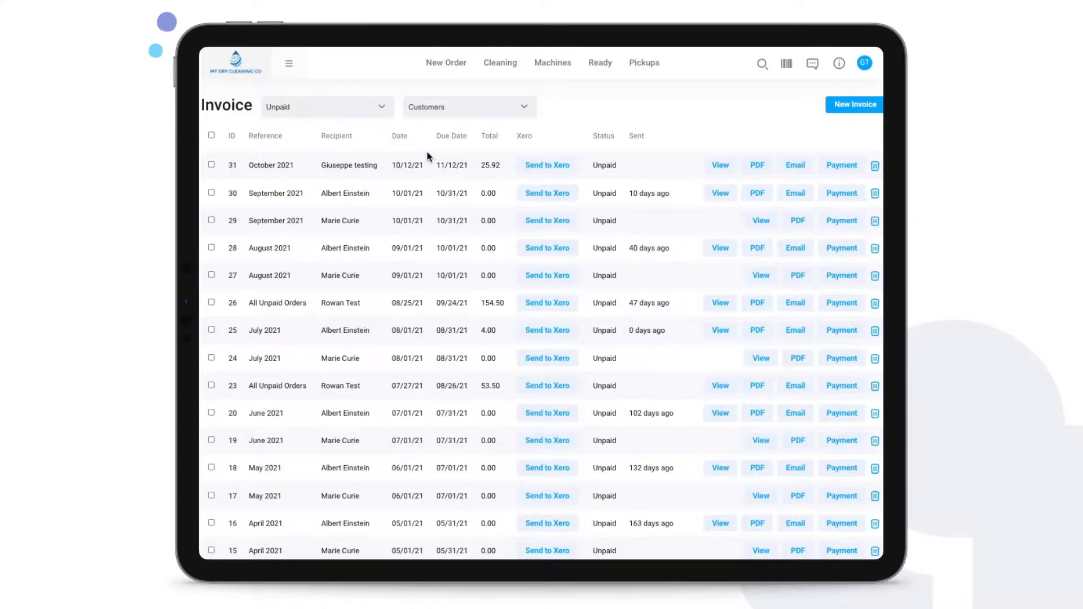
click(378, 110)
click(363, 114)
click(373, 110)
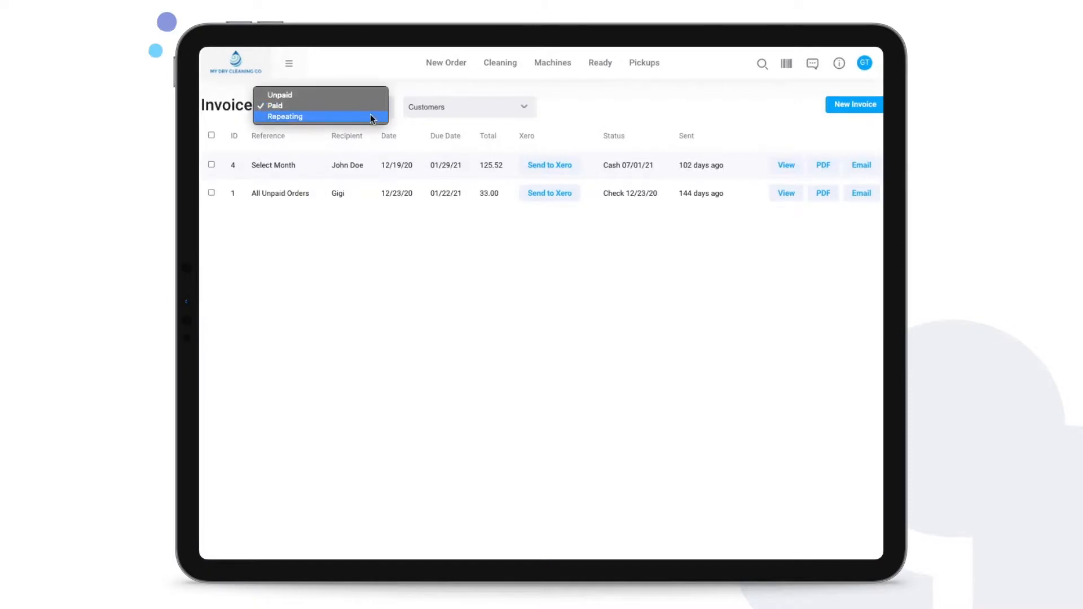
click(367, 117)
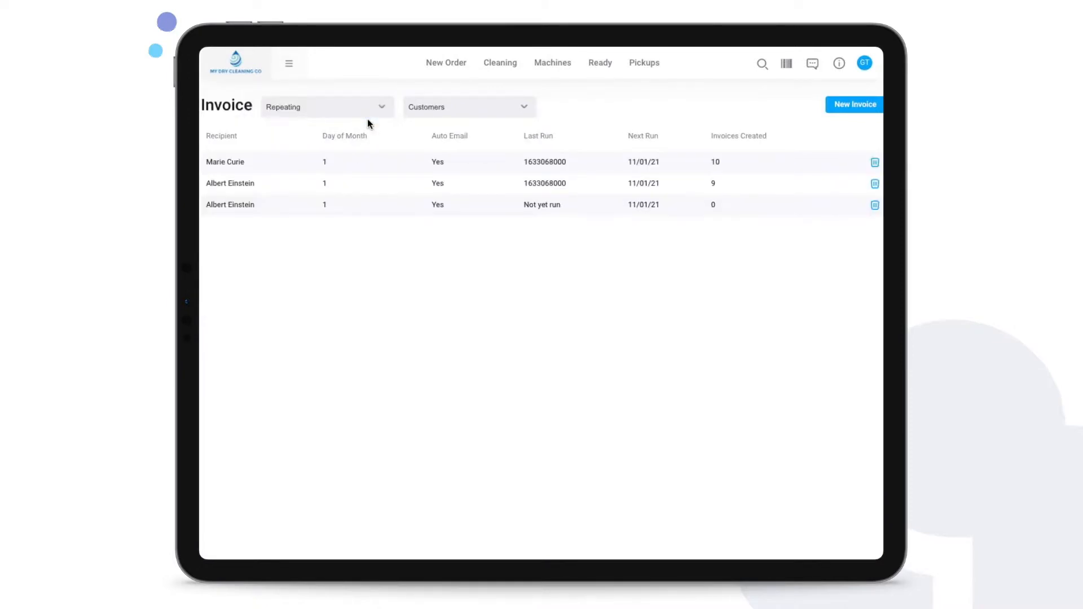
View the repeating invoices for business accounts and return to the unpaid customer invoices
click(459, 107)
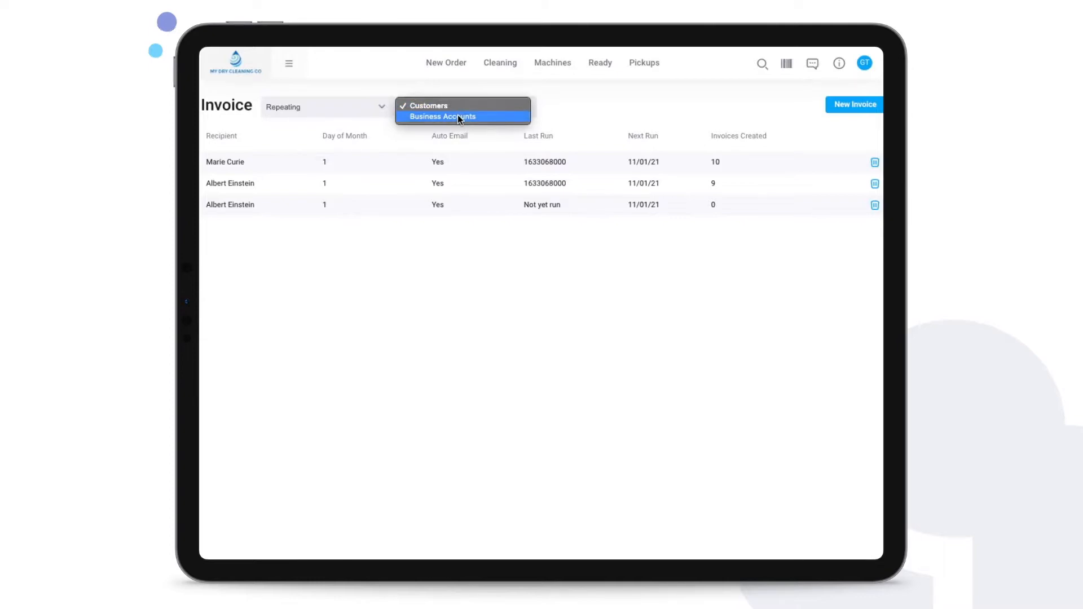
click(458, 116)
click(458, 110)
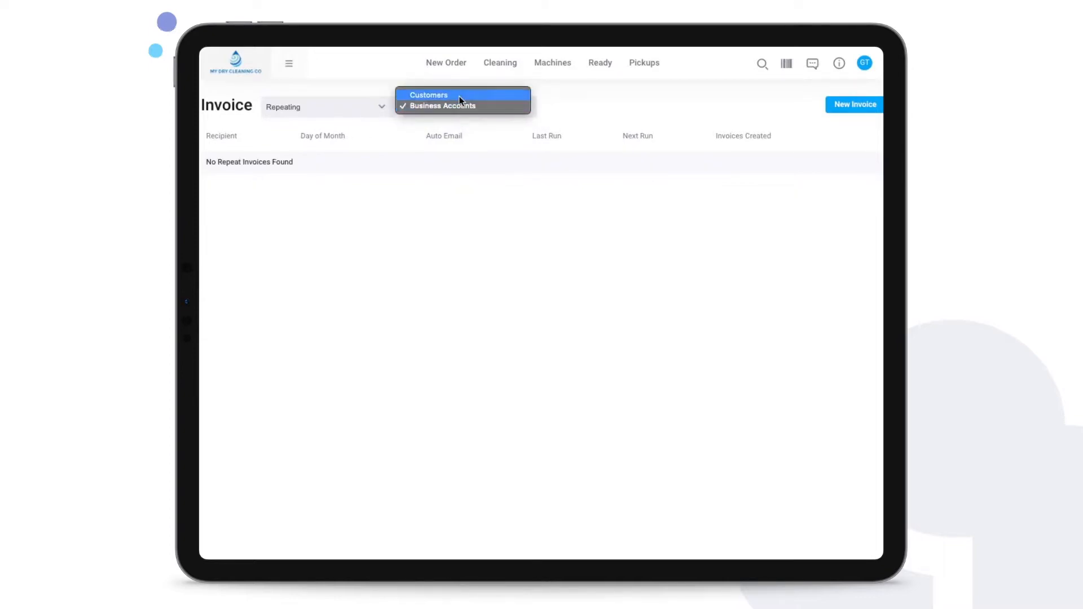
click(445, 95)
click(312, 107)
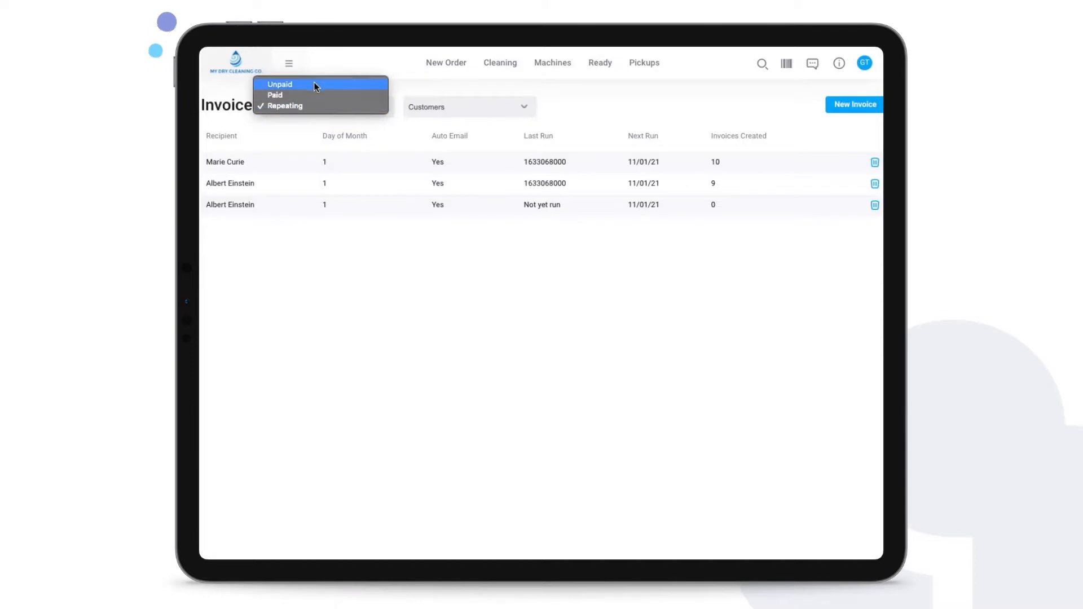
click(280, 84)
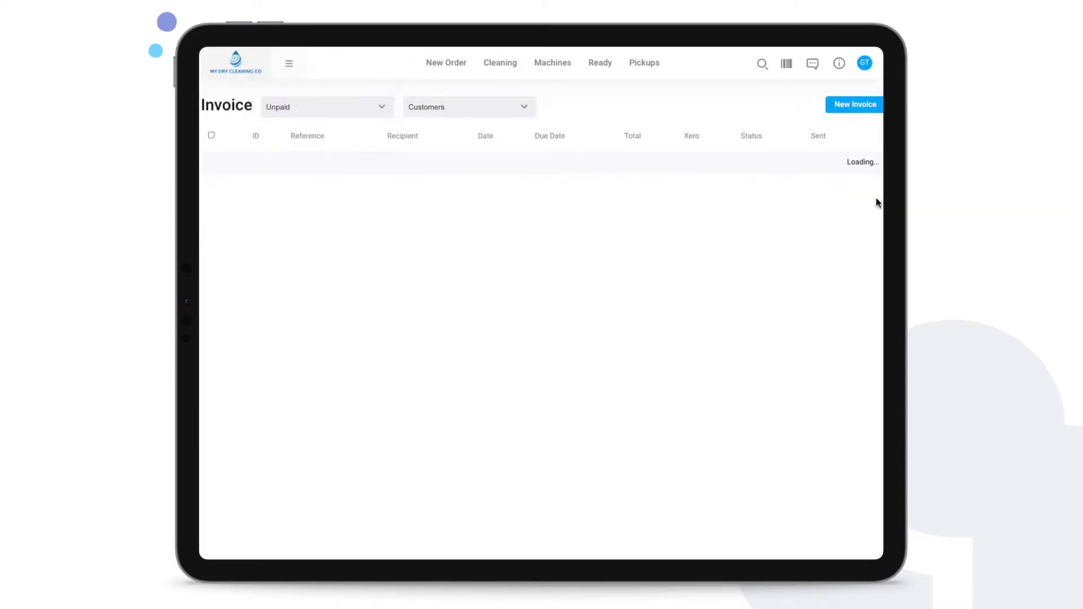
Start a new invoice of the Monthly type for September 2021
click(841, 107)
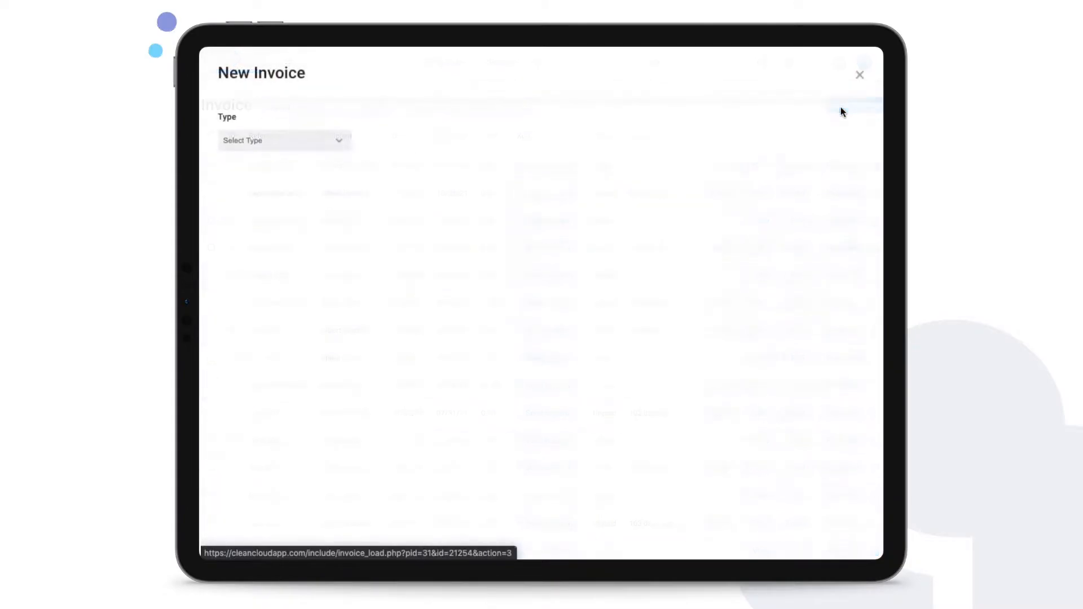
click(320, 143)
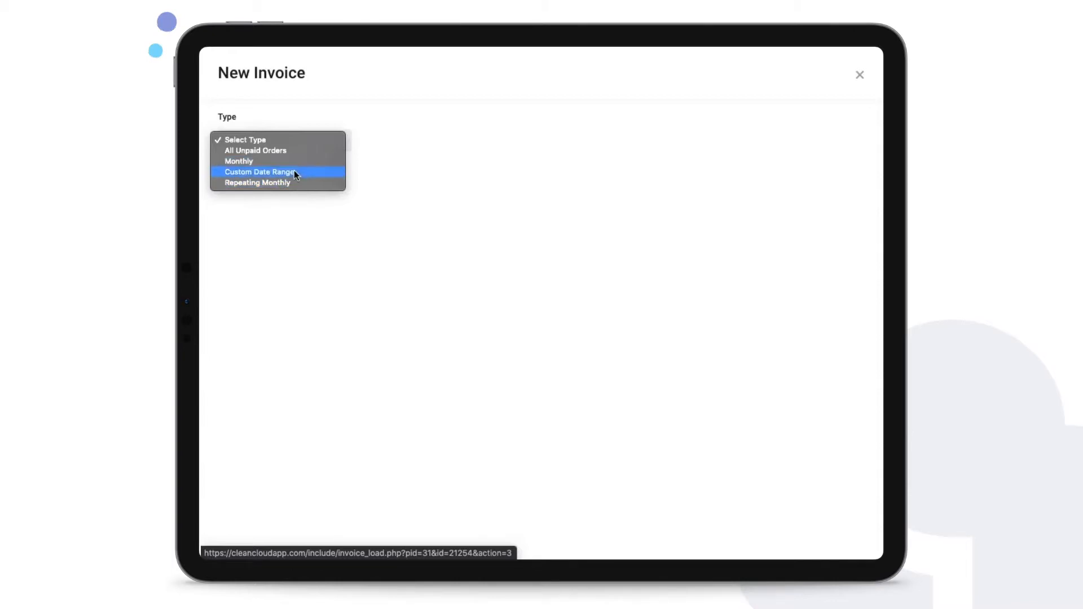
click(283, 161)
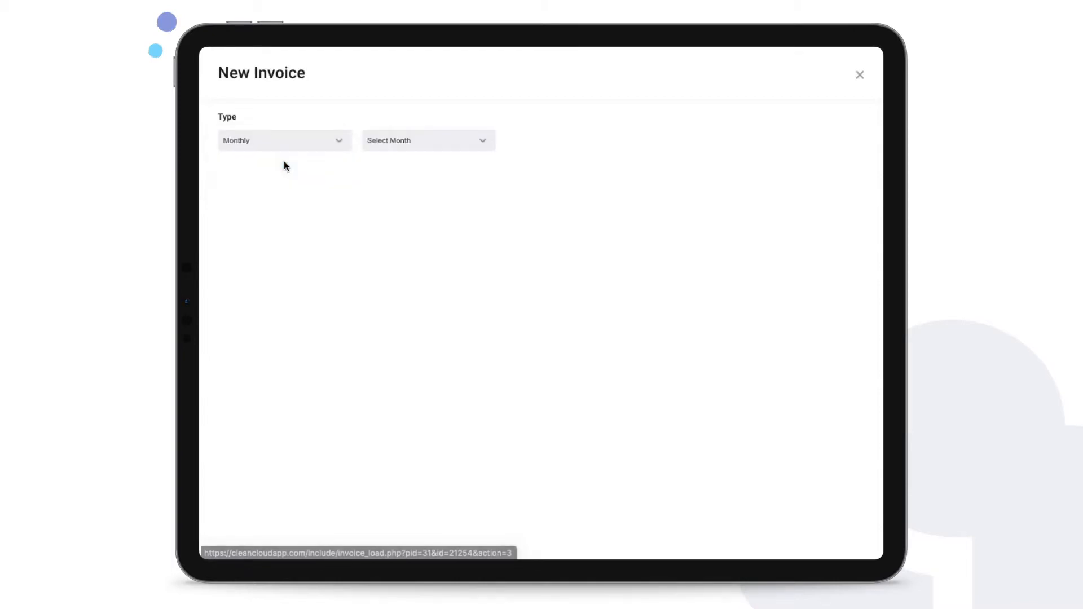
click(424, 144)
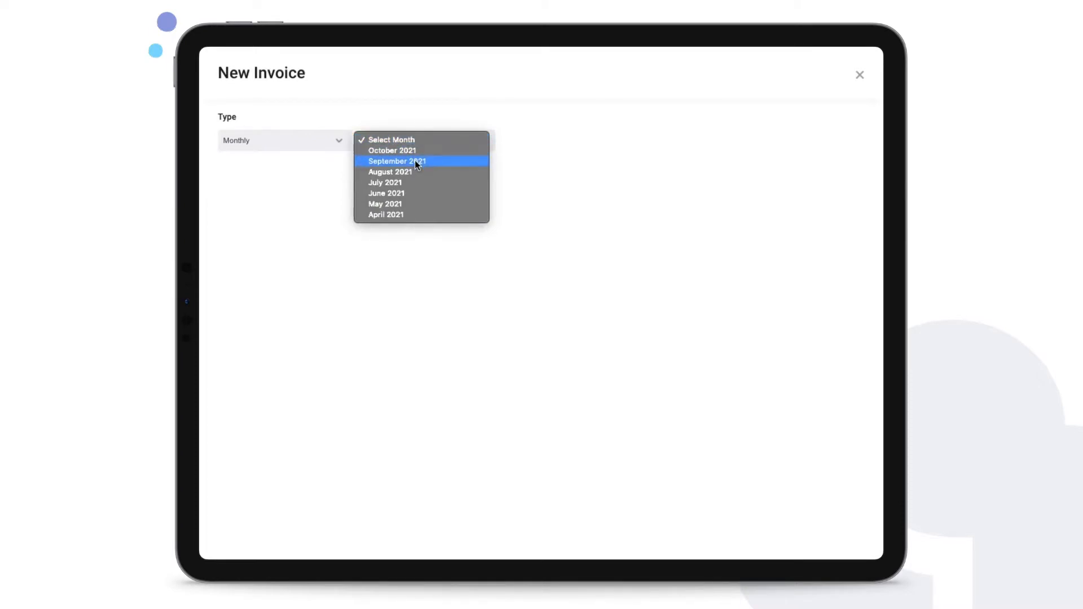
click(446, 161)
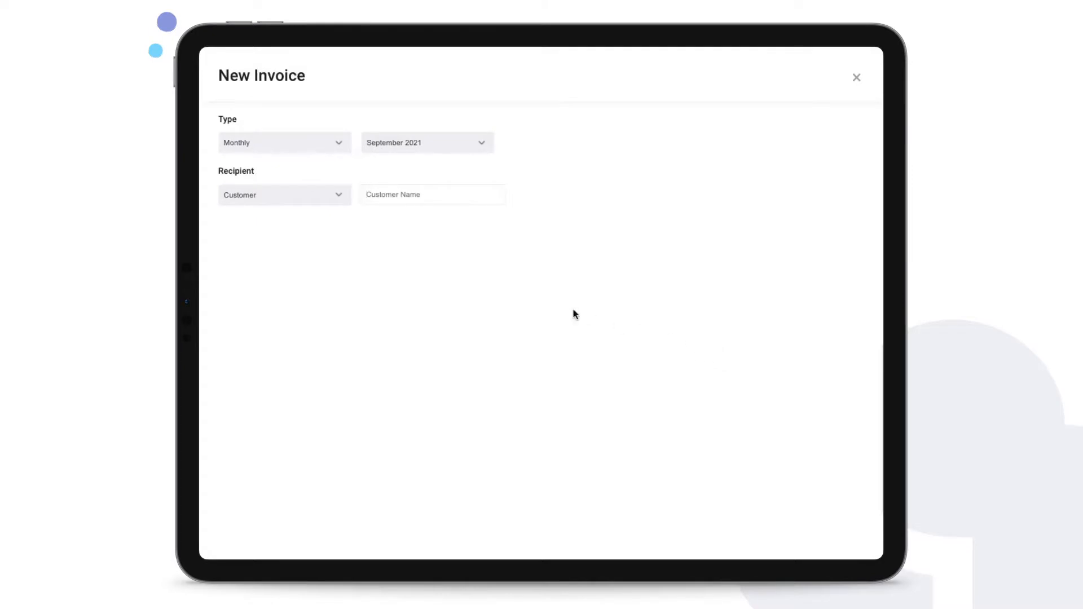
Choose the customer Zac Efron as the recipient of the monthly invoice
click(331, 198)
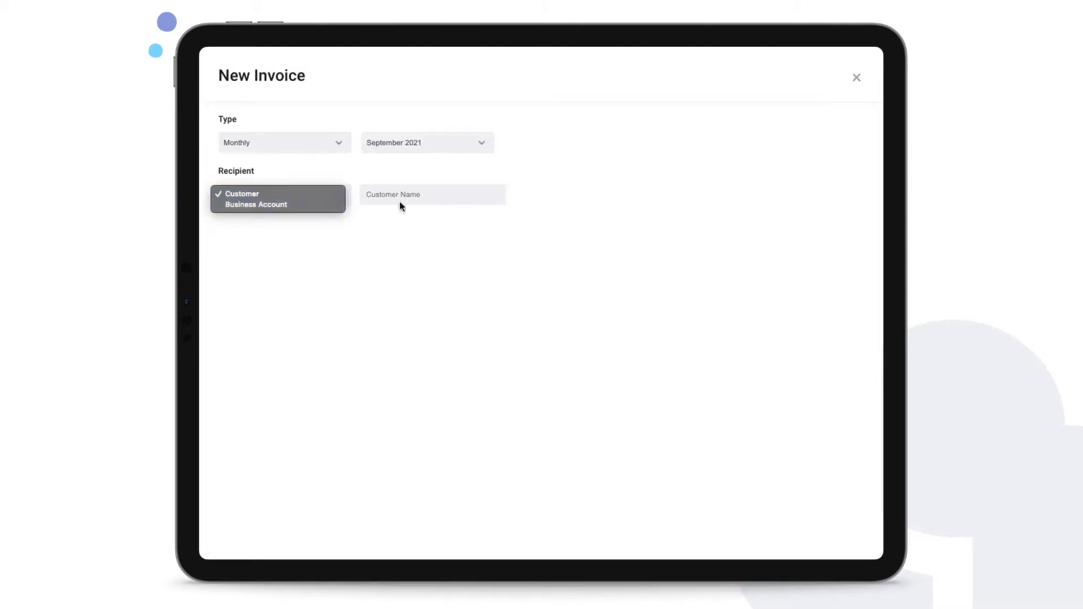
click(443, 198)
click(438, 196)
text(ZAC E)
click(424, 216)
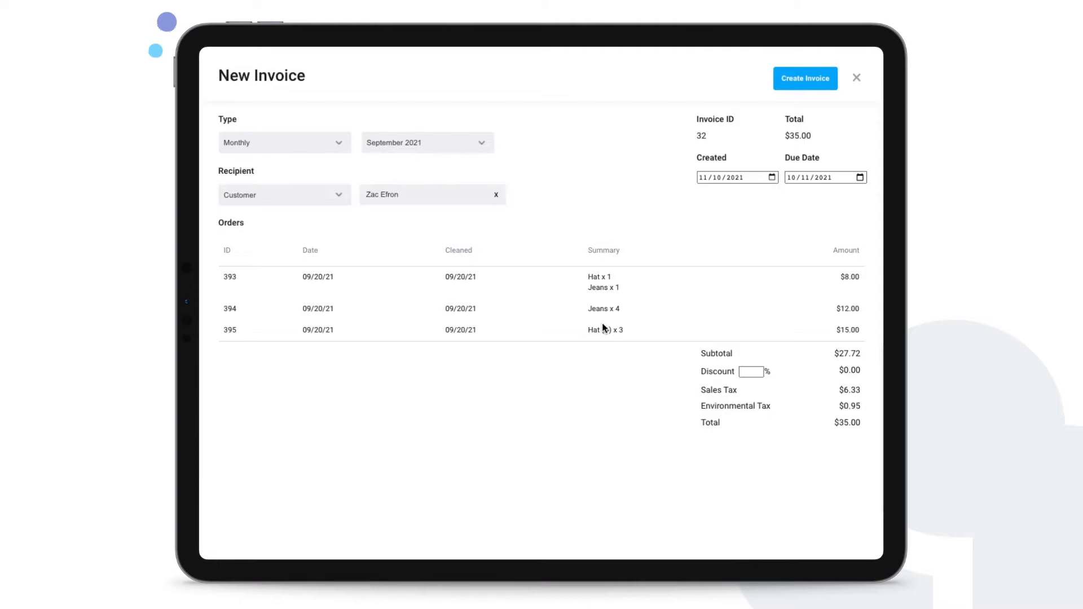
click(321, 143)
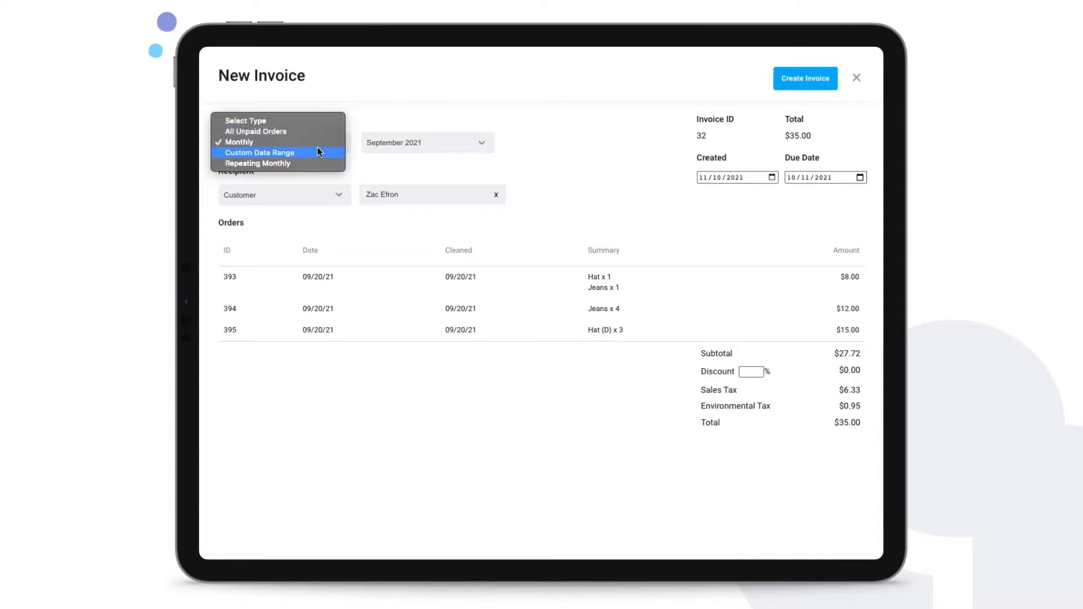
click(456, 234)
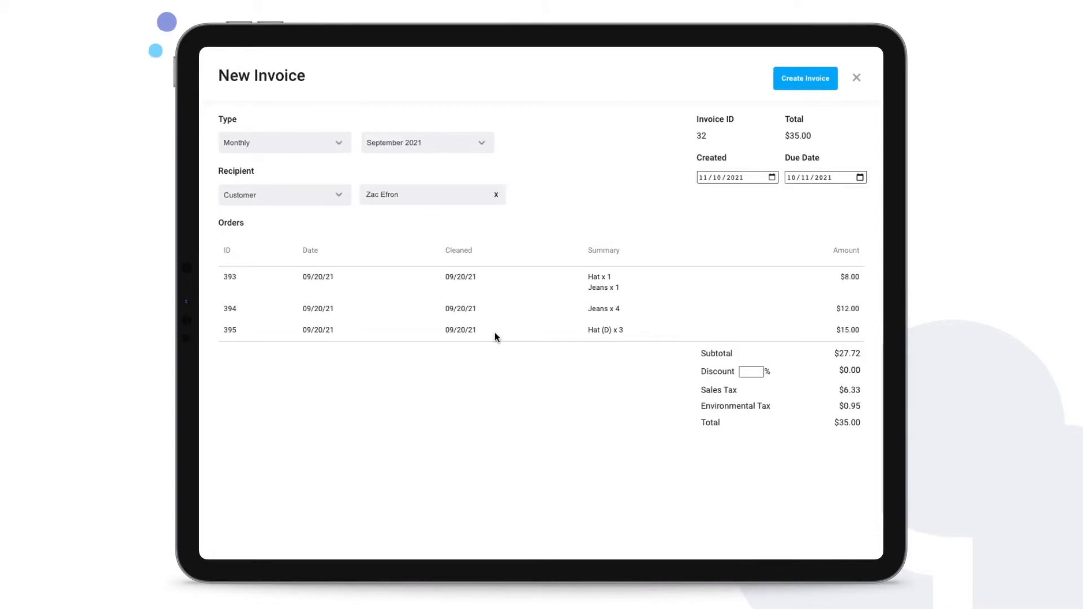
click(773, 177)
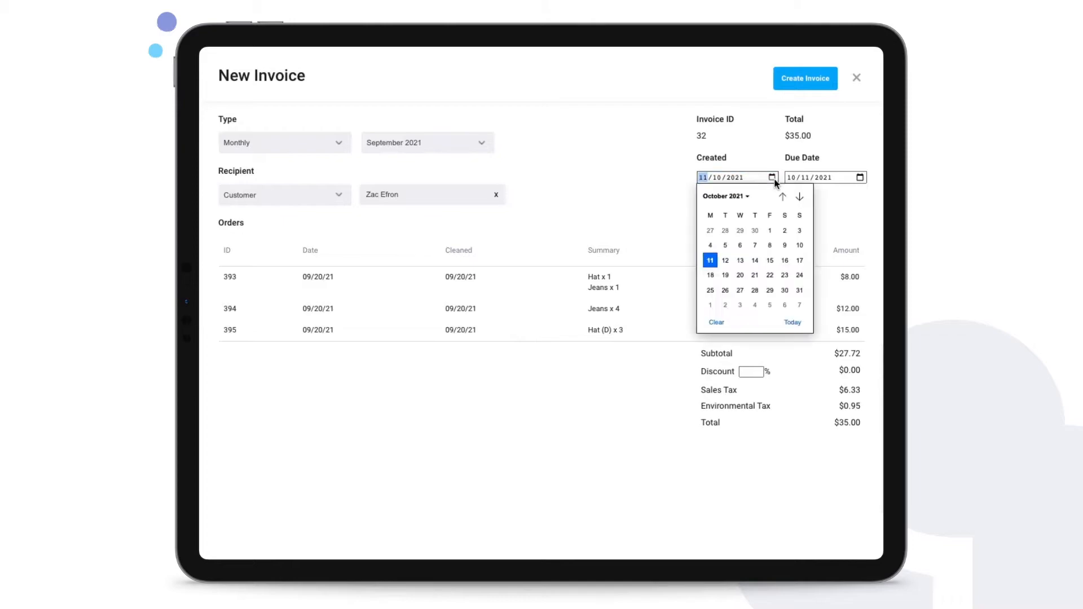
click(870, 220)
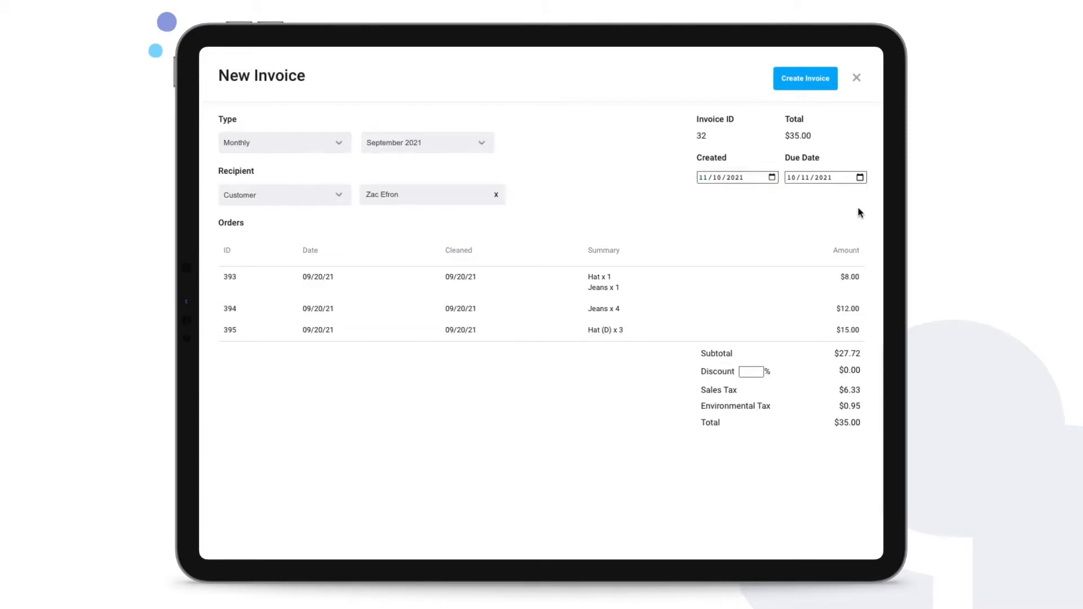
click(860, 178)
click(697, 222)
Apply a 10% discount to the September 2021 invoice and create it
click(751, 374)
text(10)
click(677, 410)
click(811, 85)
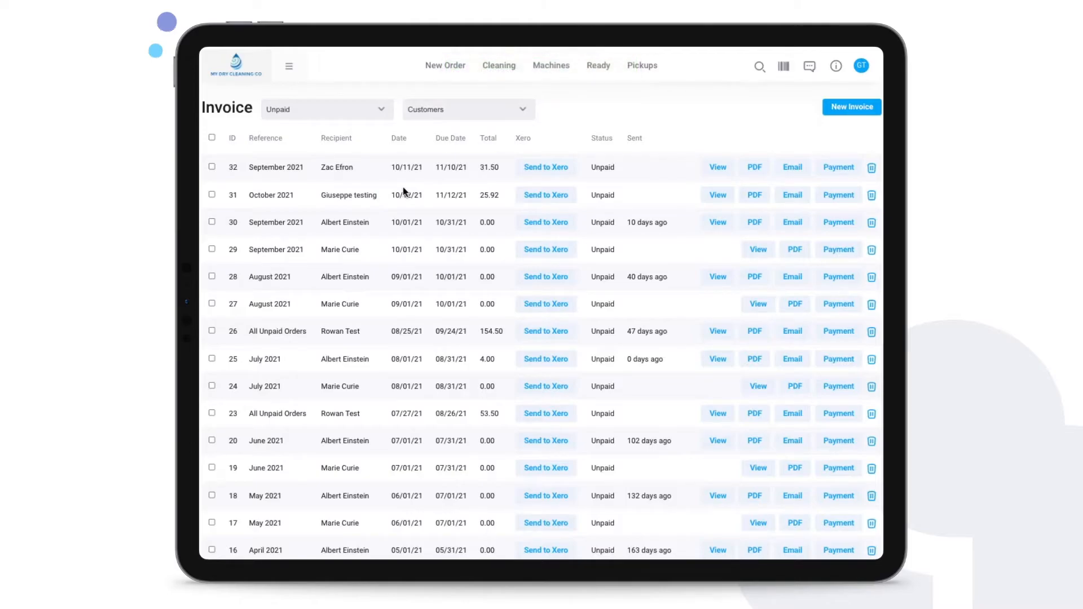
Create a Repeating Monthly invoice with automatic email, searching by the customer's first name and choosing the first match as recipient
click(851, 111)
click(300, 142)
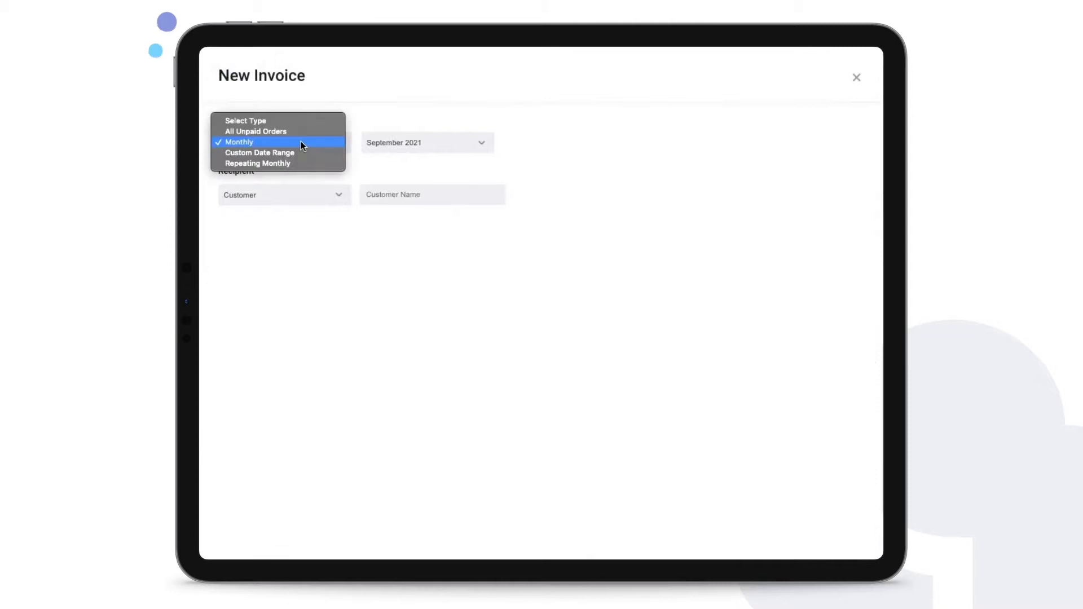
click(299, 163)
click(377, 190)
text(GIUSEPPE)
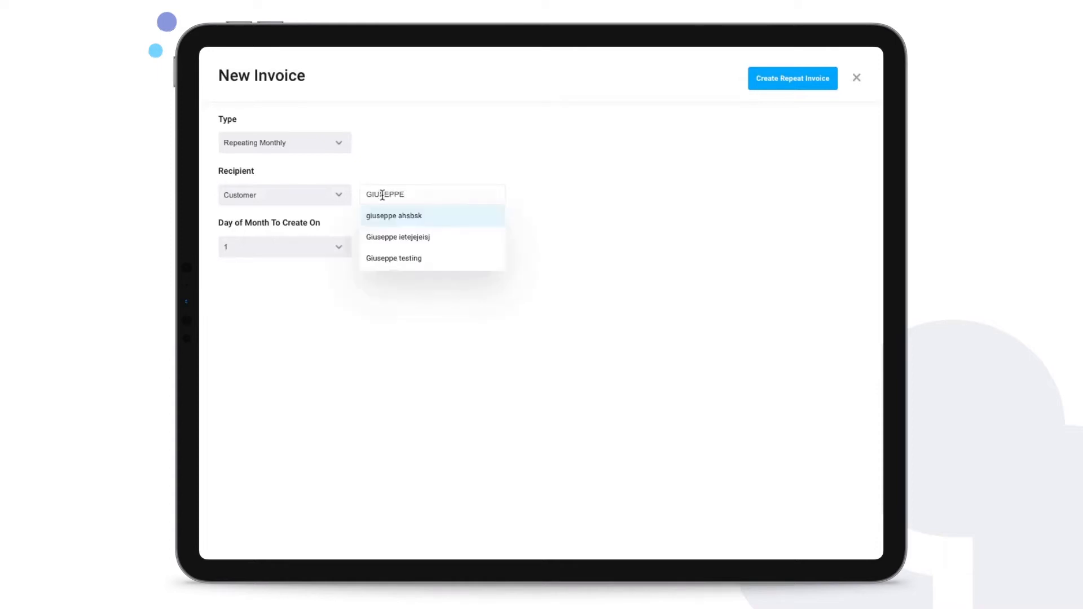
click(417, 227)
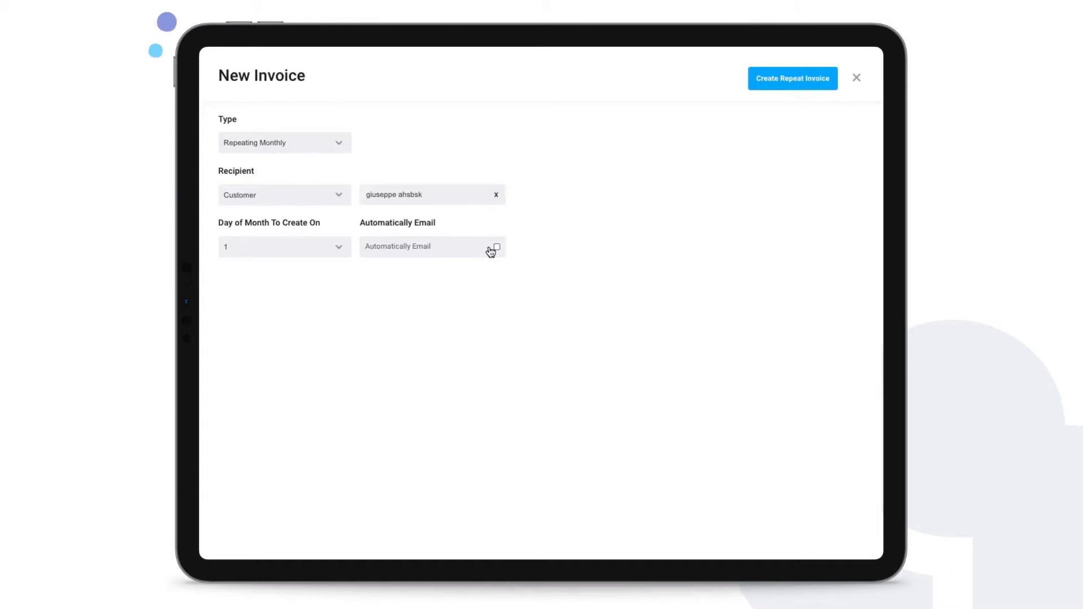
click(795, 84)
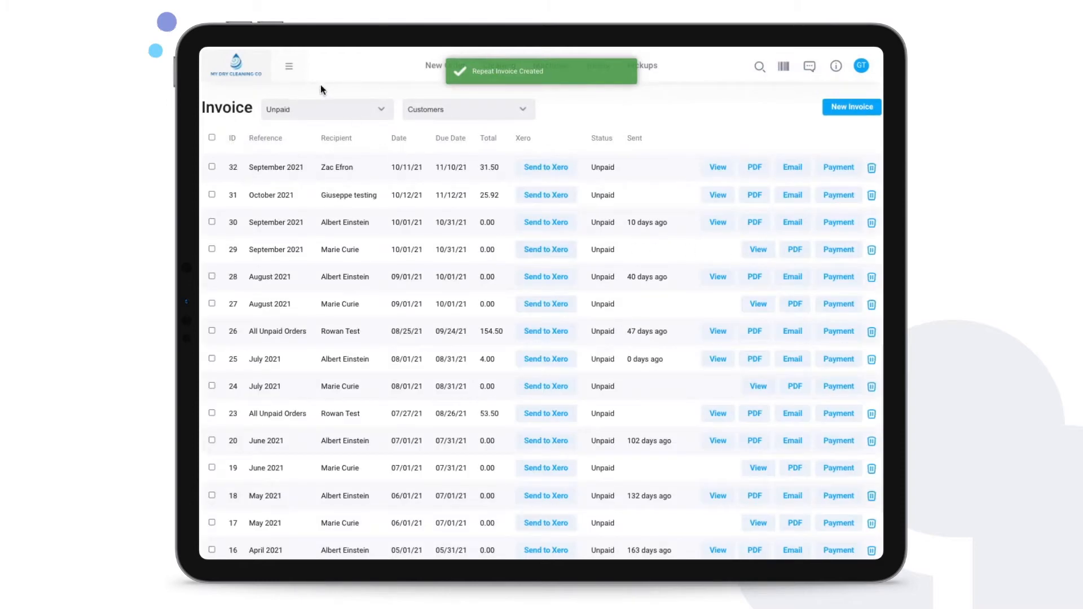
Review the list of repeating customer invoices and return to the unpaid invoices
click(317, 108)
click(310, 130)
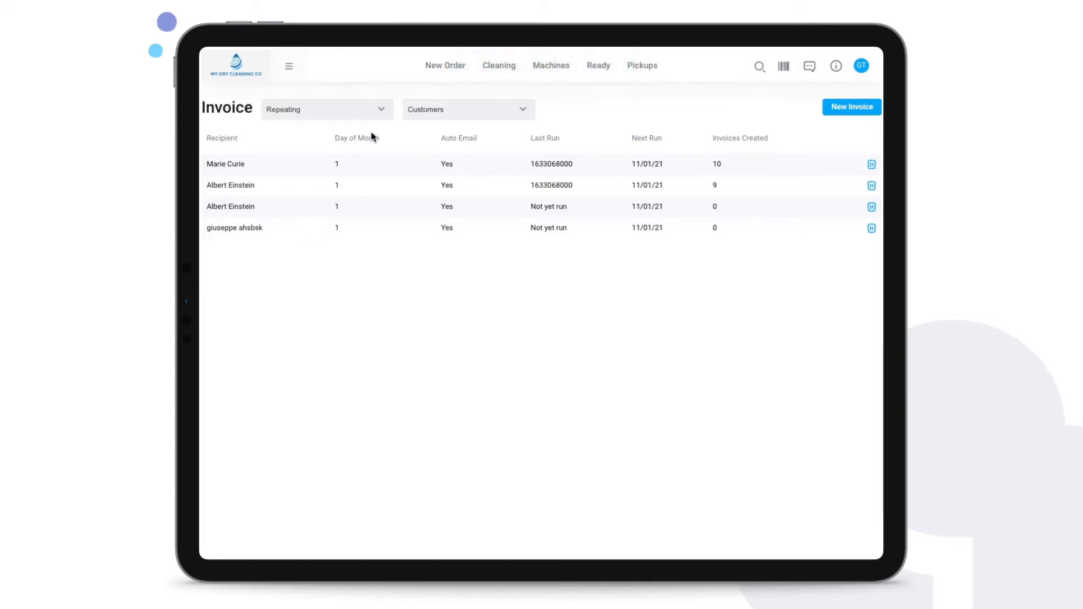
click(336, 110)
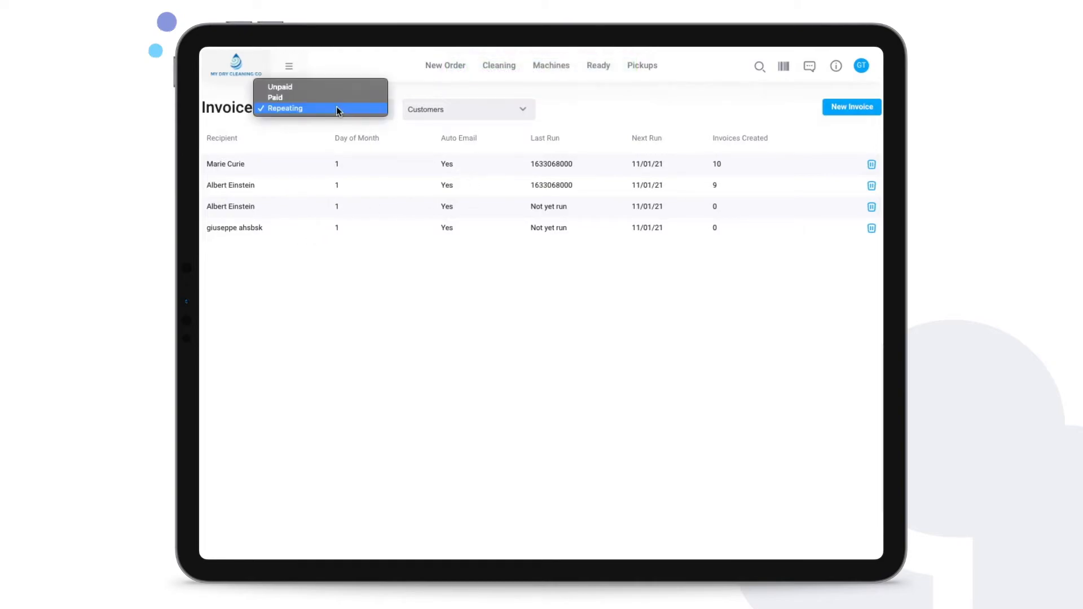
click(313, 86)
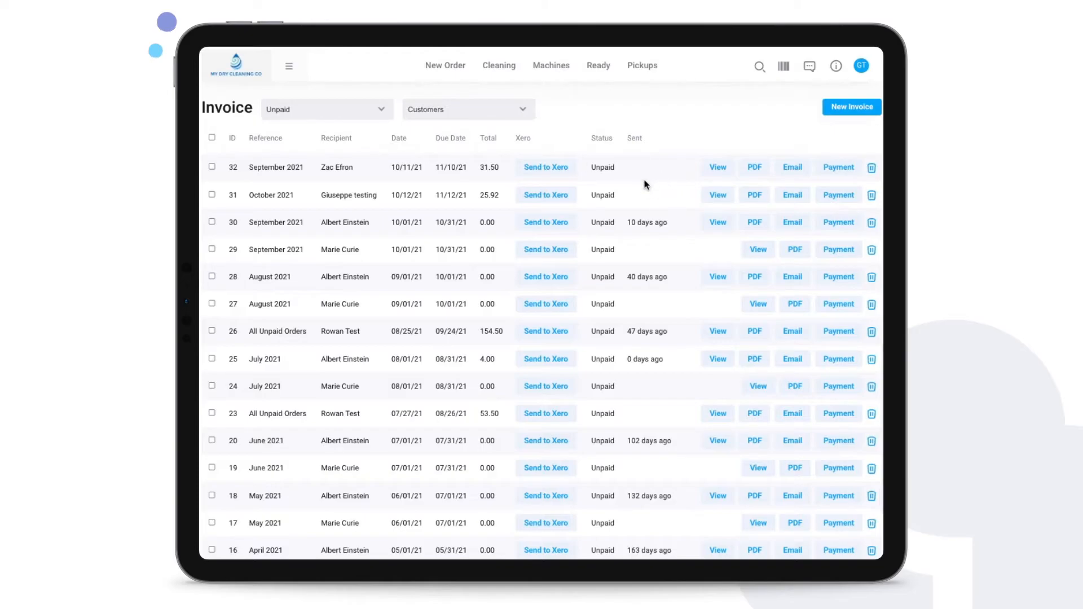
Email the newest September 2021 invoice to its recipient and check its sent status
click(799, 169)
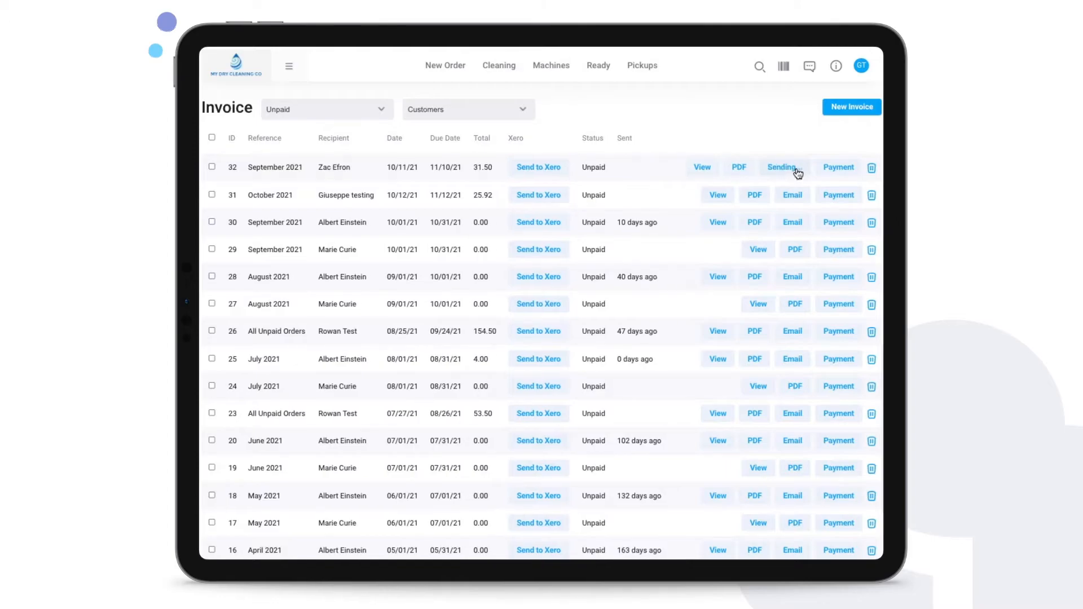
drag(646, 167, 626, 167)
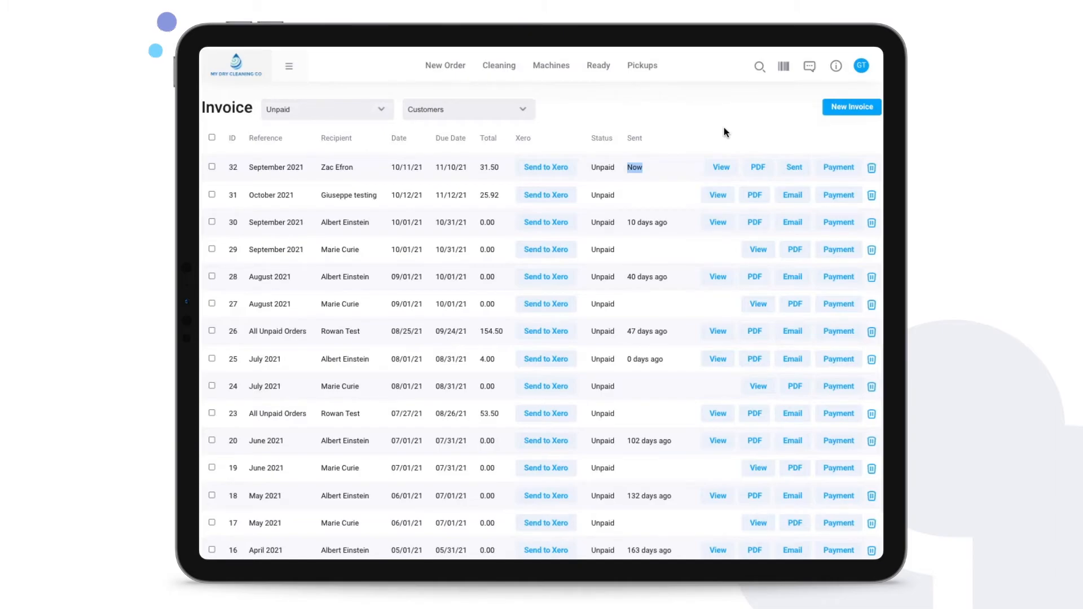
Check the payment options for the newest September 2021 invoice without recording a payment, and view the invoice
click(842, 172)
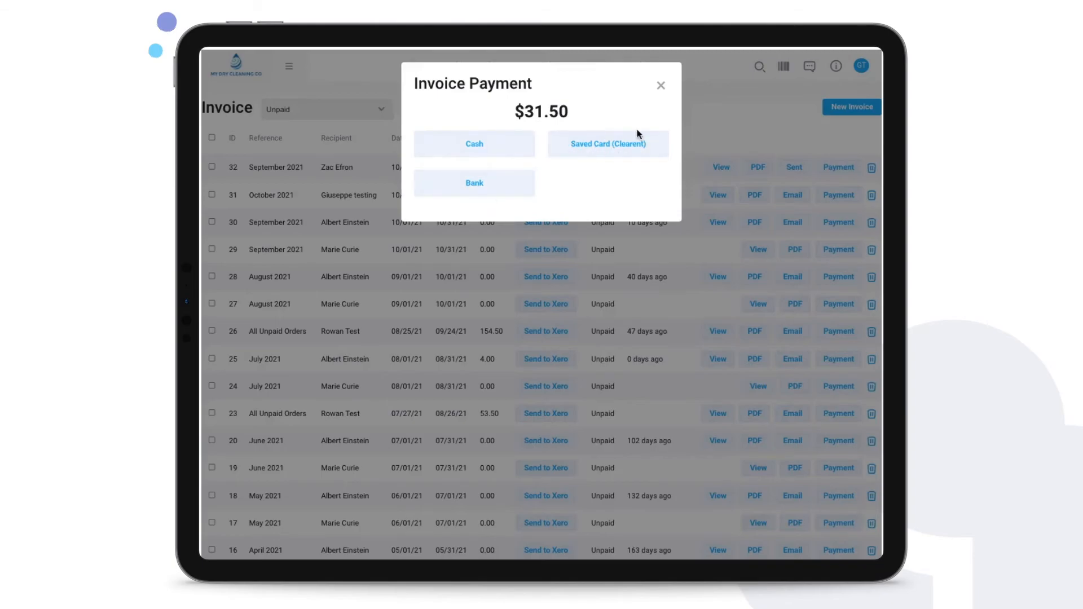
click(662, 86)
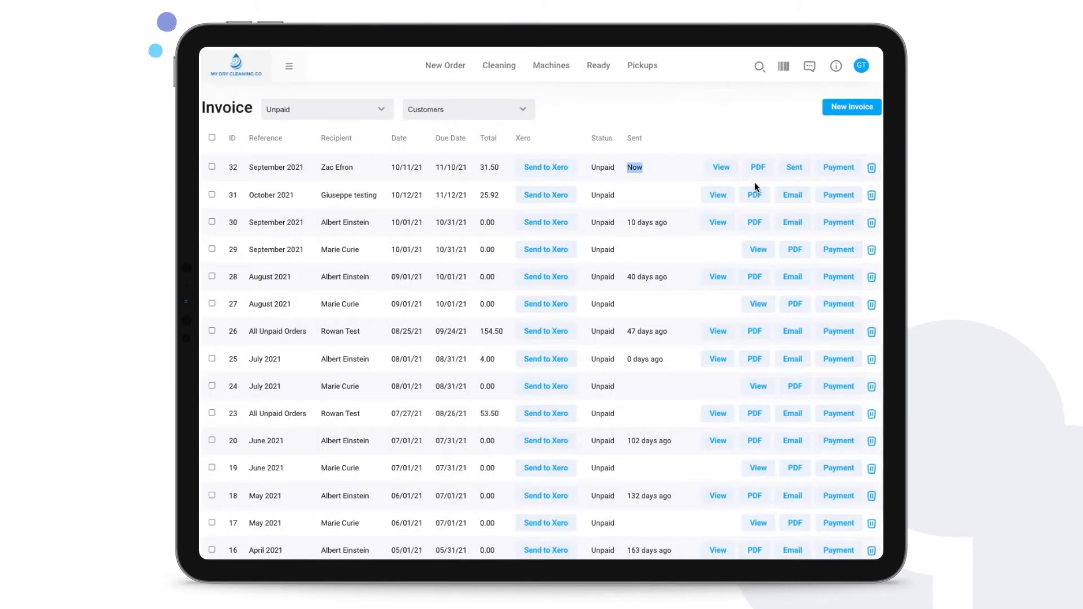
click(721, 168)
Select all unpaid invoices to examine the available bulk actions, and clear the selection
click(213, 139)
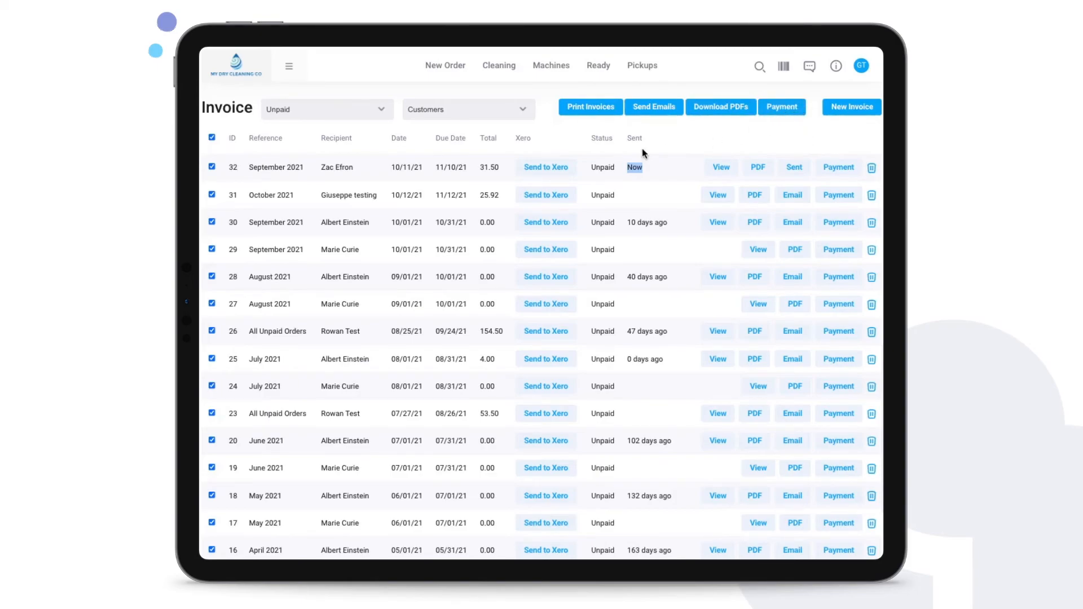
click(212, 138)
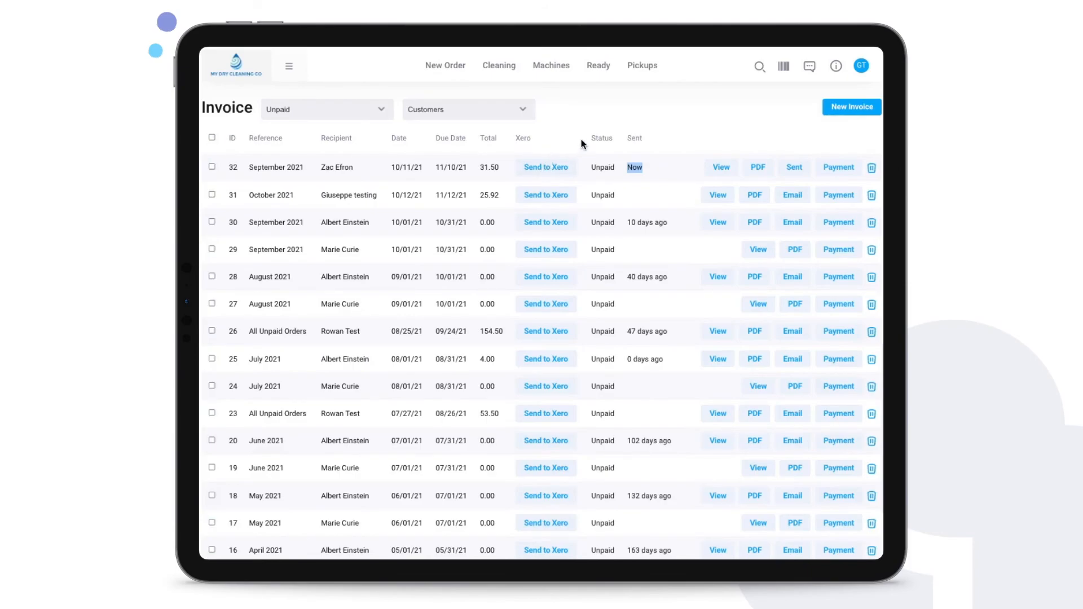